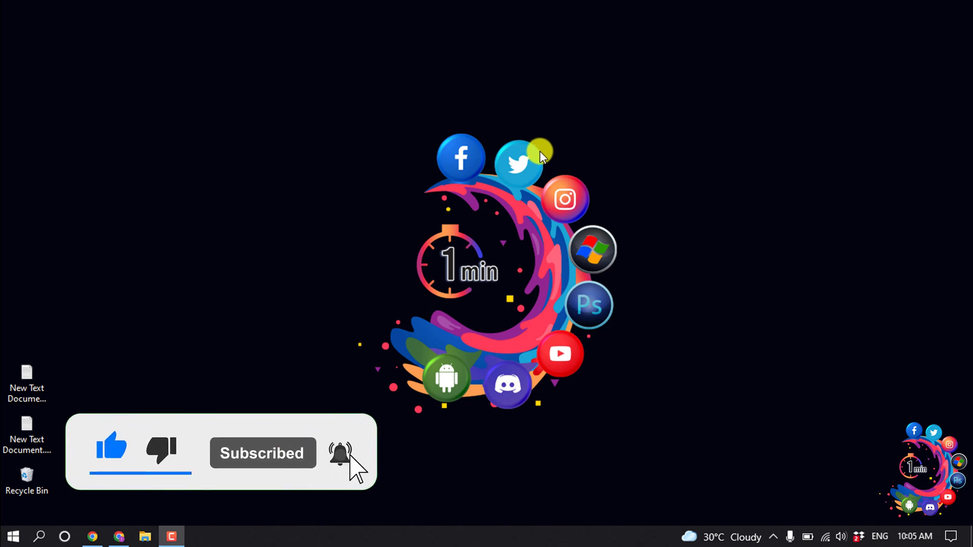
Bring the Chrome window with the Shopify admin Home page to the front
click(120, 537)
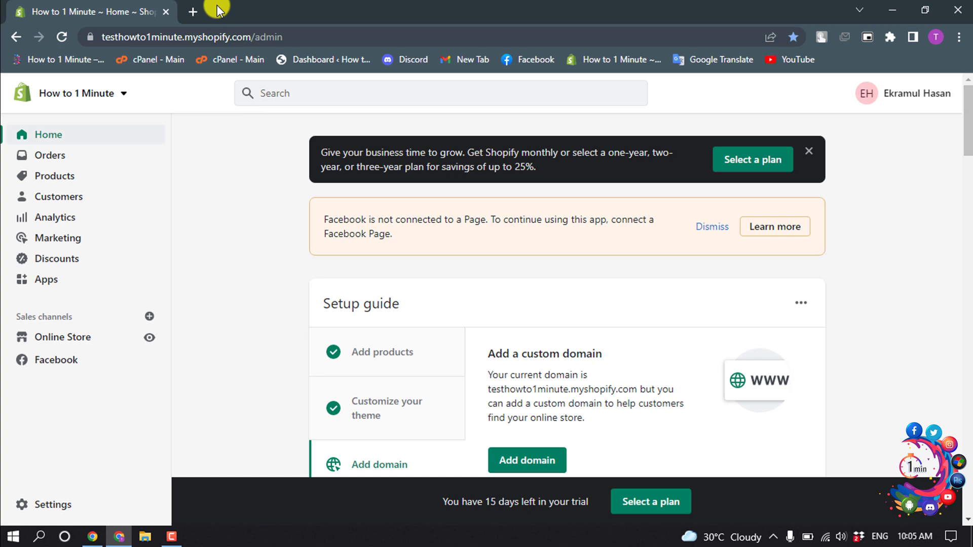
In a new tab, search Google for 'google tagmanager' and open the official Google Tag Manager site
click(195, 11)
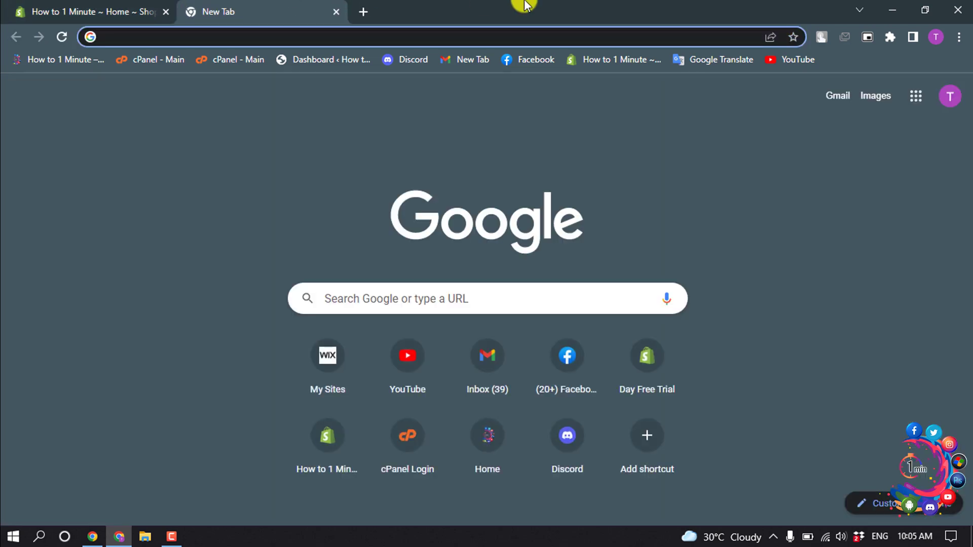
text(google tag)
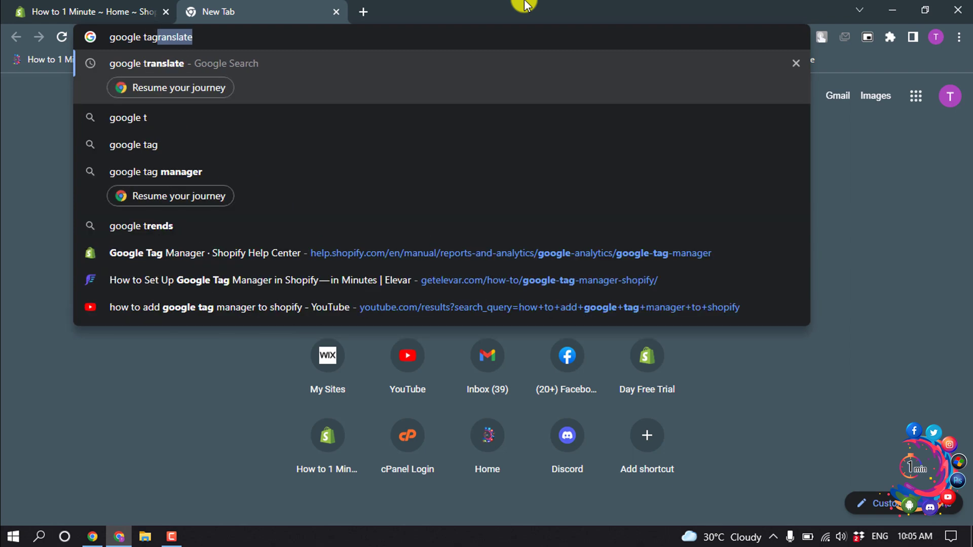
text(manager)
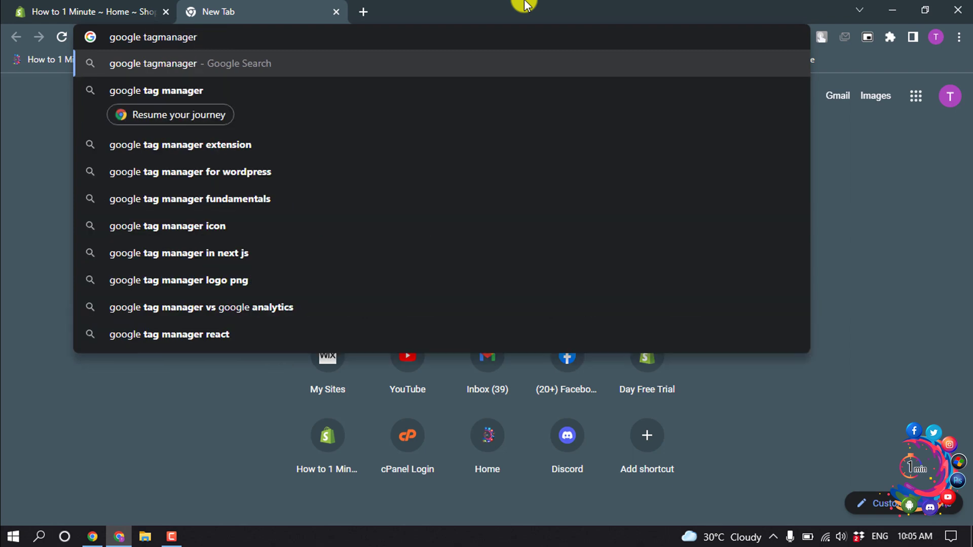
key(Return)
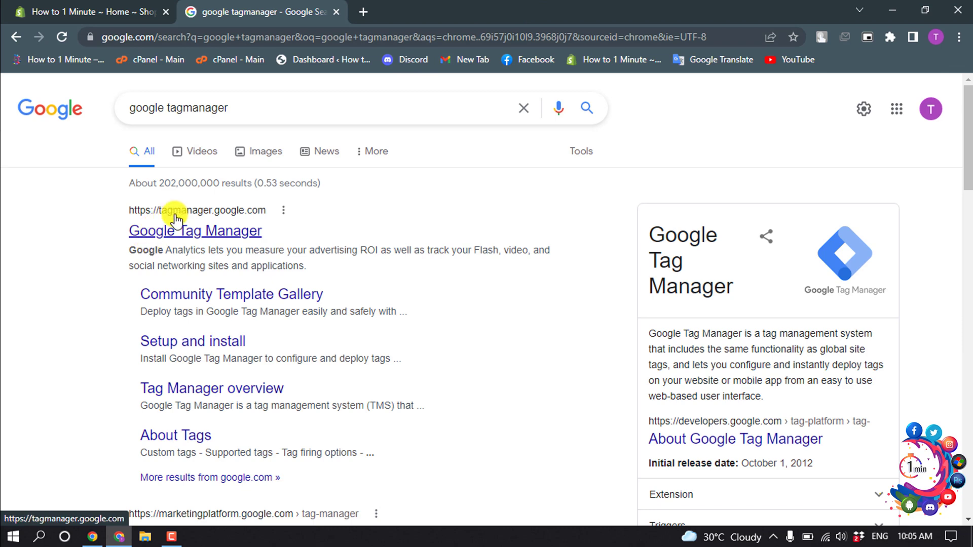
click(231, 234)
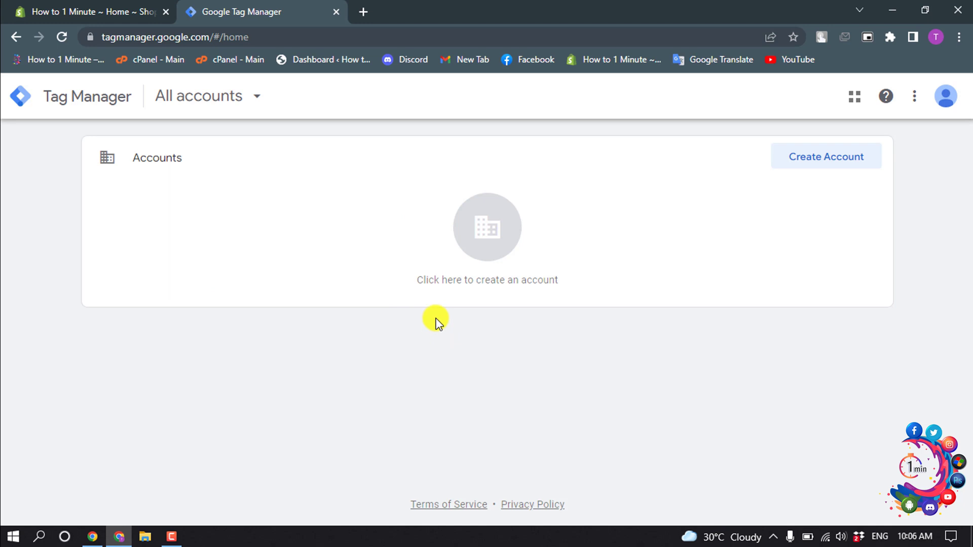
Start a new Tag Manager account named 'howto1minute' with country United States
click(844, 162)
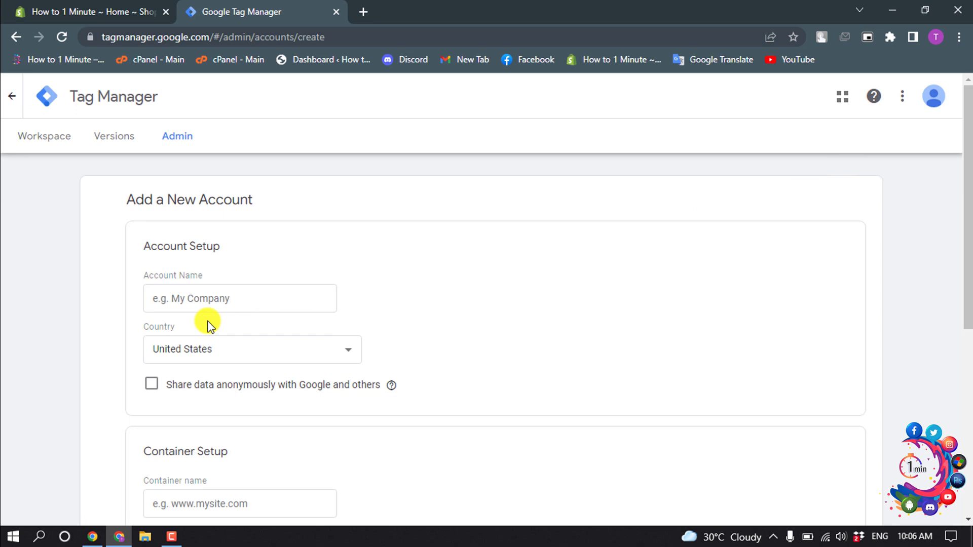
click(176, 298)
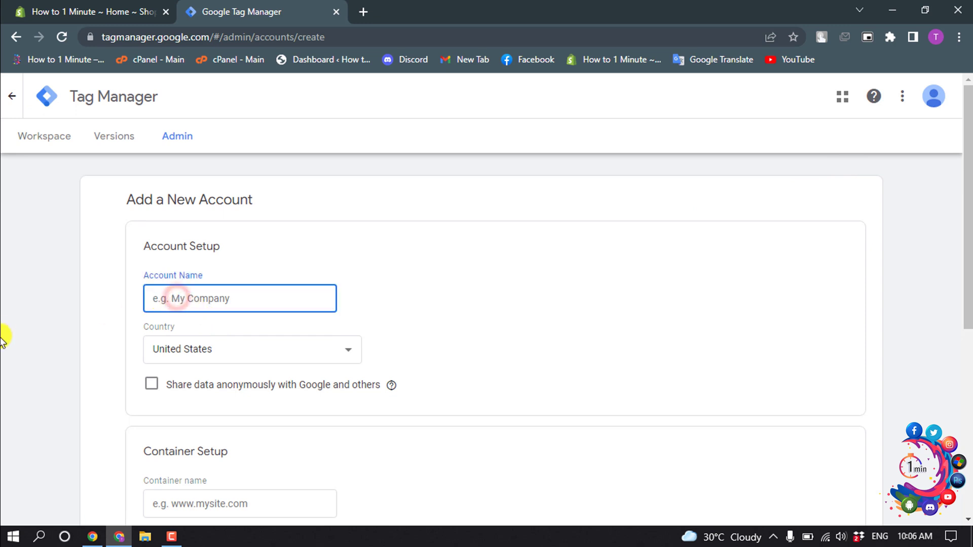
text(howto1m)
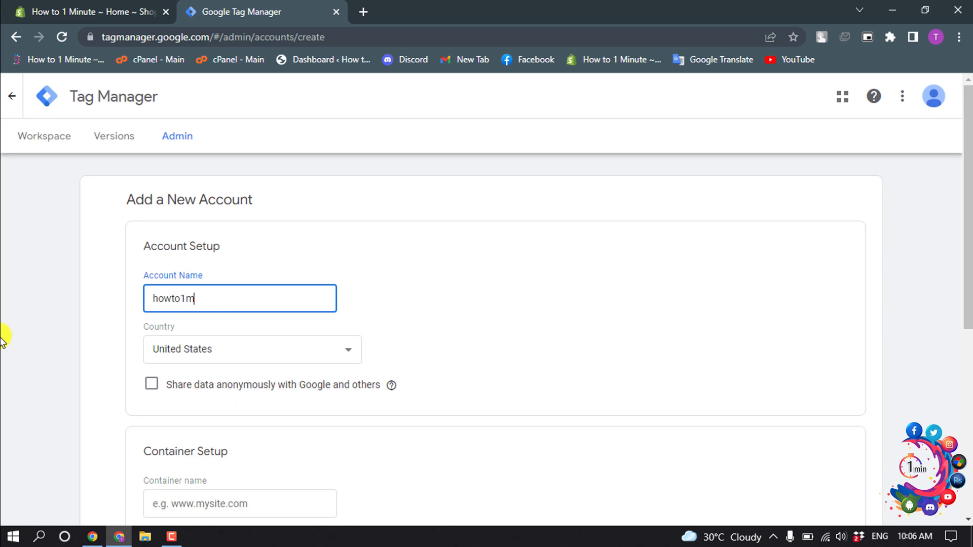
text(inute)
click(173, 351)
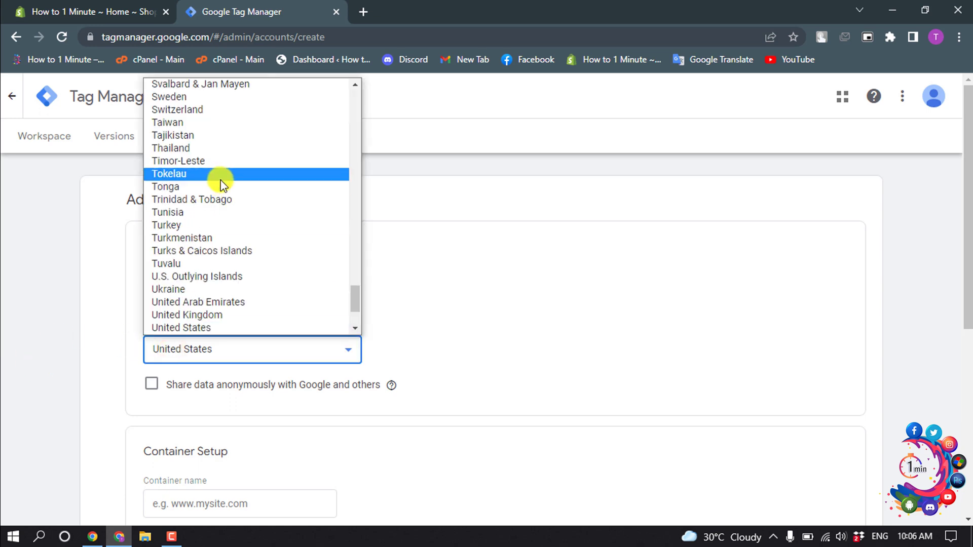
click(430, 284)
scroll(431, 285, down, 3)
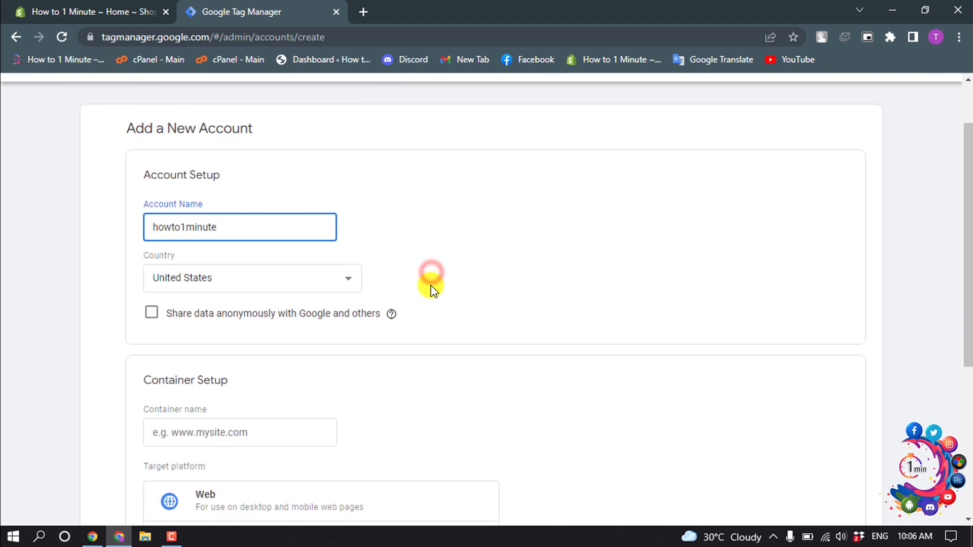
scroll(431, 285, down, 1)
click(183, 291)
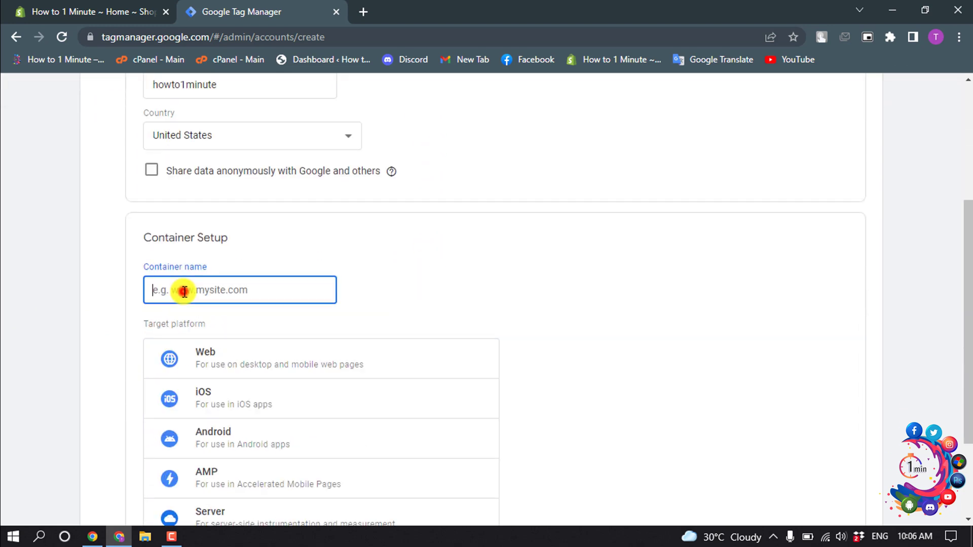
Copy the Shopify store address from the admin tab's address bar for the container name
click(76, 11)
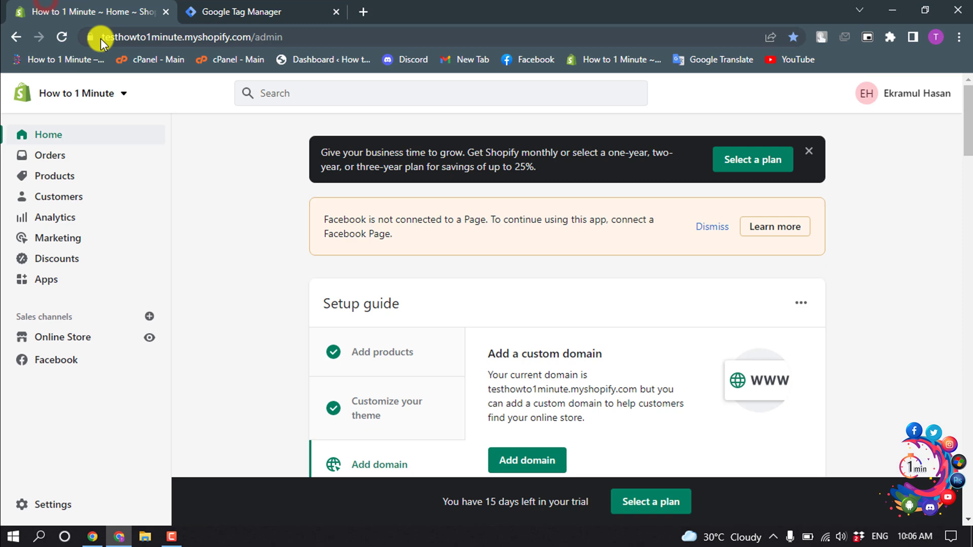
drag(102, 38, 248, 36)
right_click(204, 40)
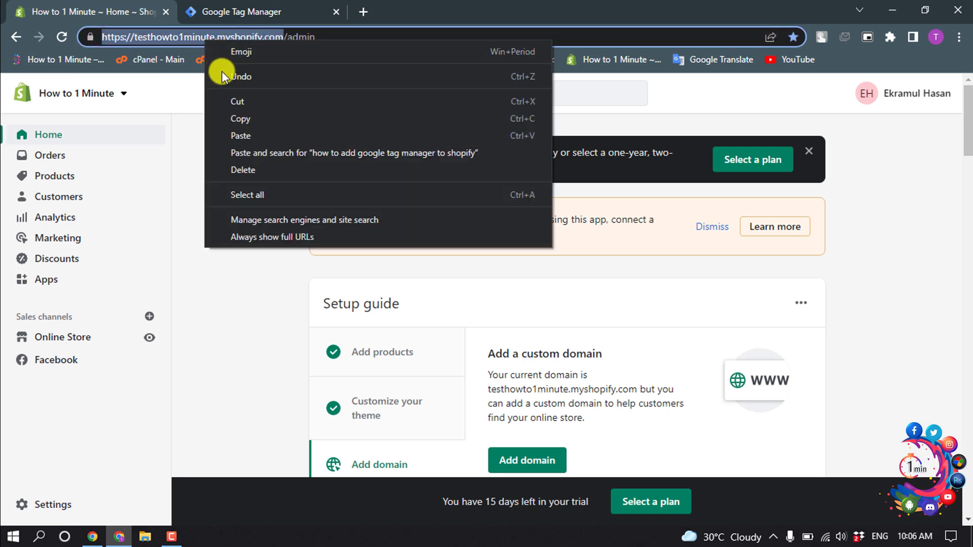
click(235, 114)
click(265, 9)
click(246, 287)
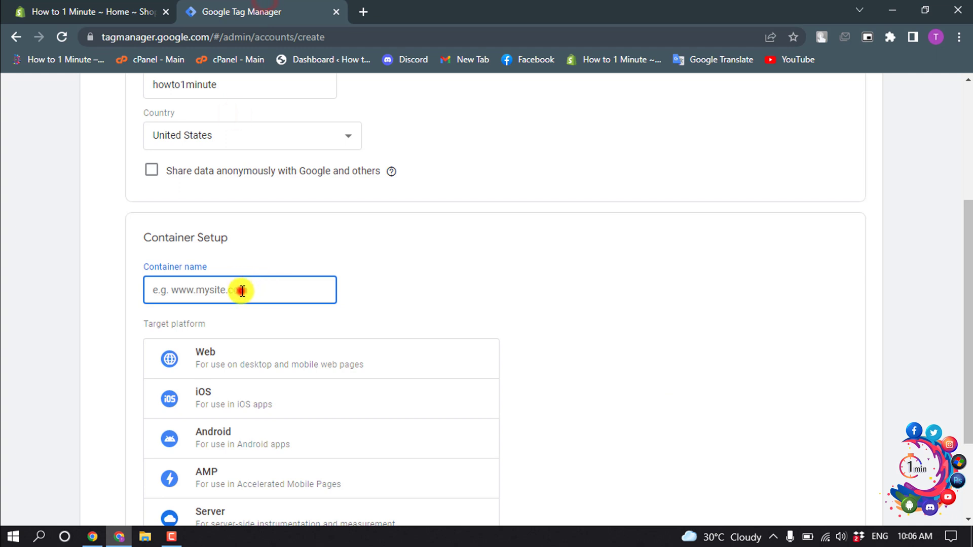
key(ctrl+v)
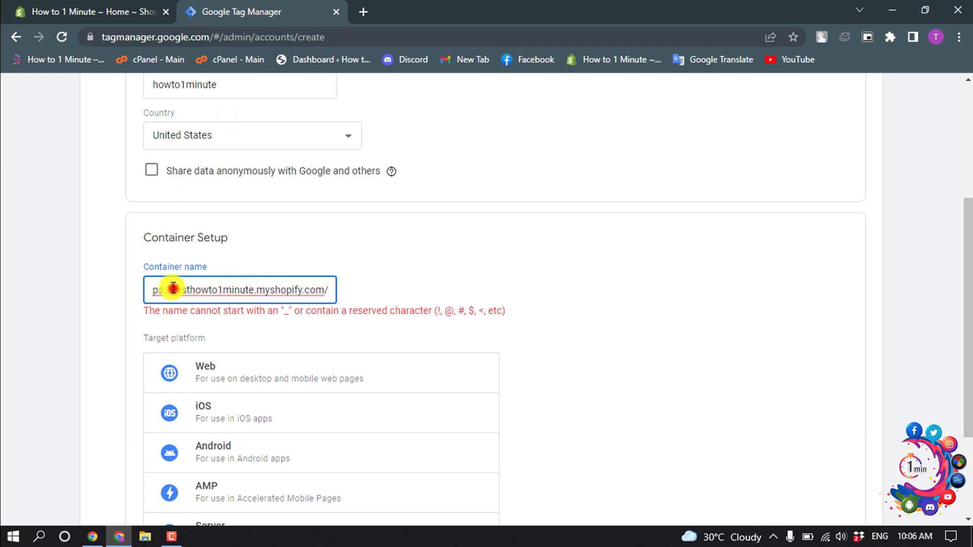
drag(173, 288, 86, 293)
key(BackSpace)
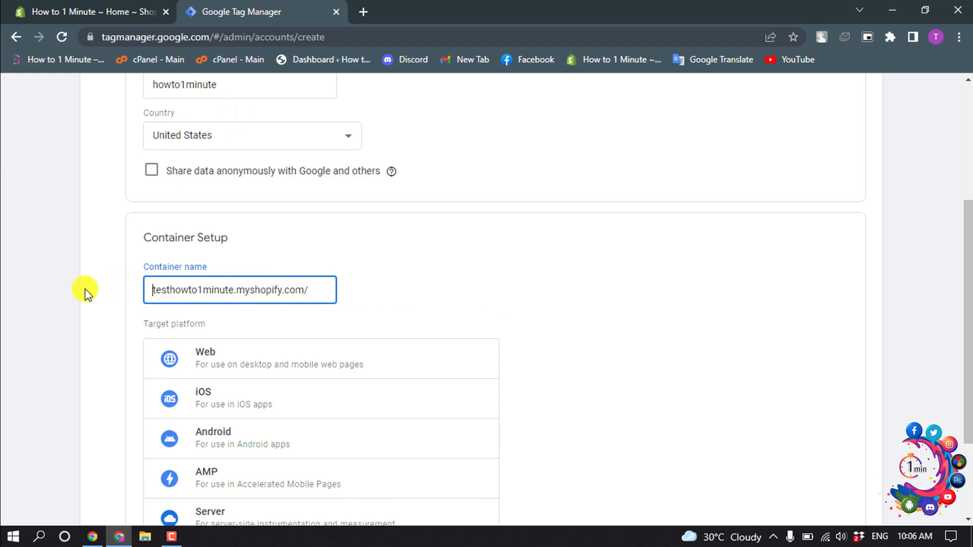
scroll(606, 272, down, 1)
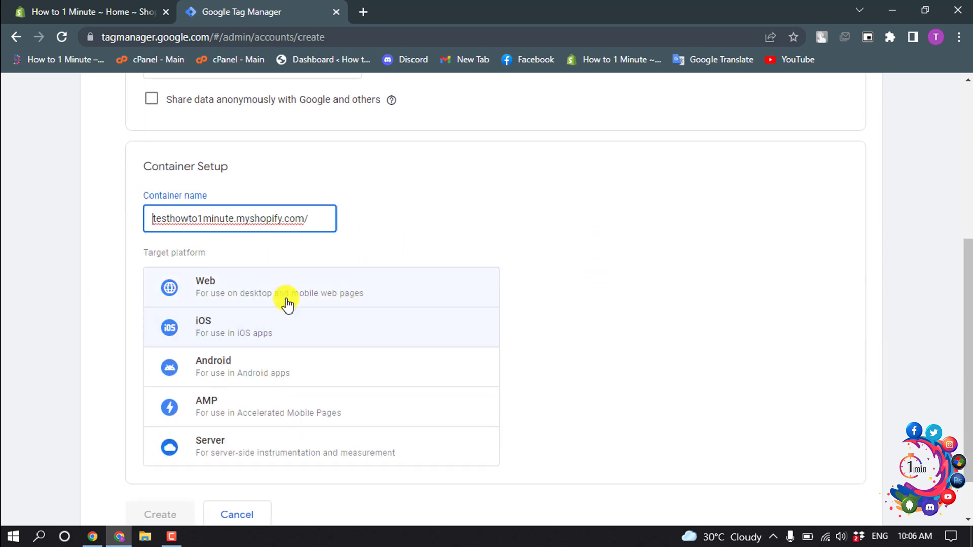
click(266, 293)
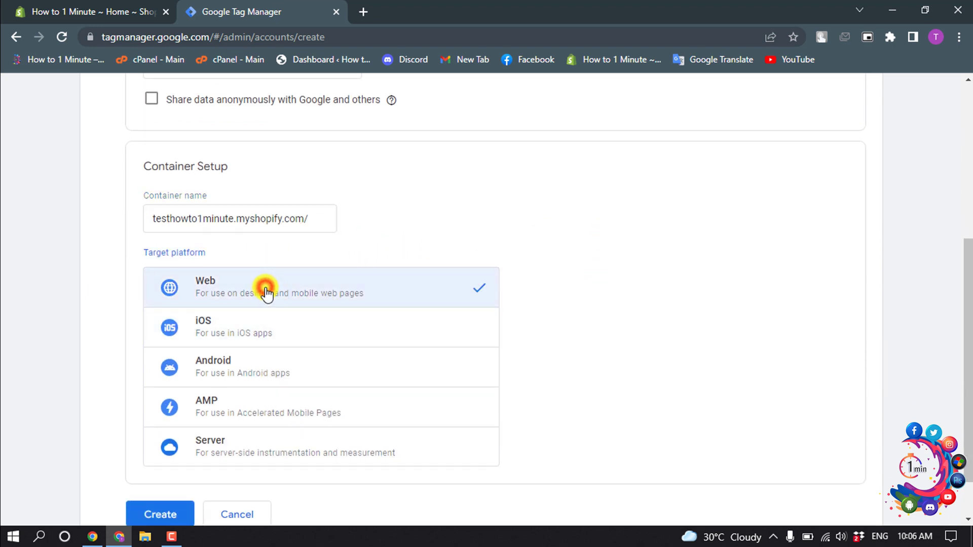
scroll(266, 293, down, 1)
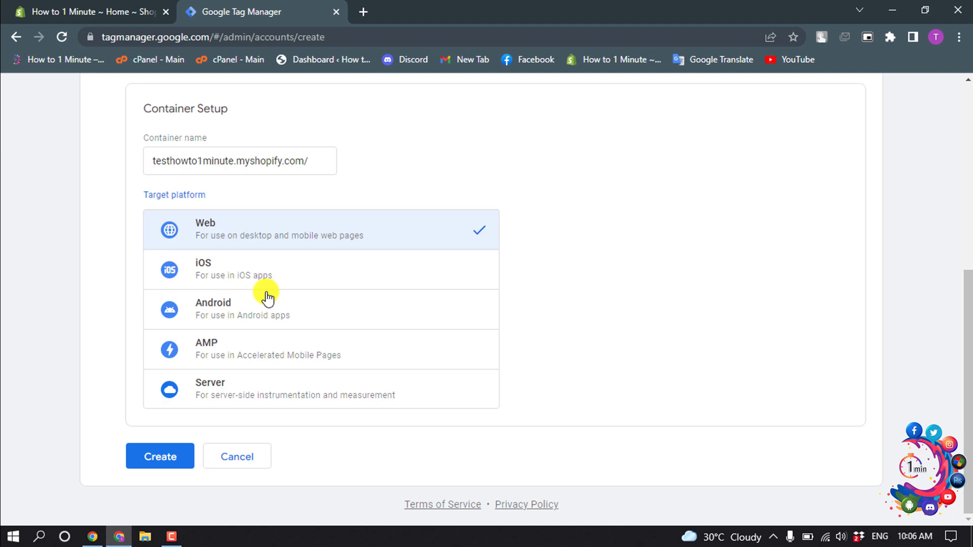
click(157, 459)
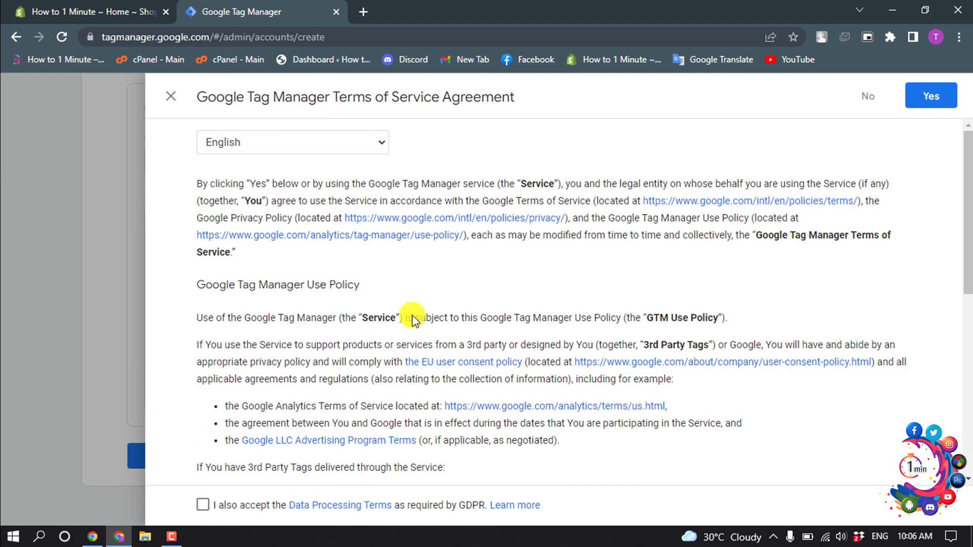
Accept the GDPR Data Processing Terms and agree to the Terms of Service
click(201, 506)
click(945, 97)
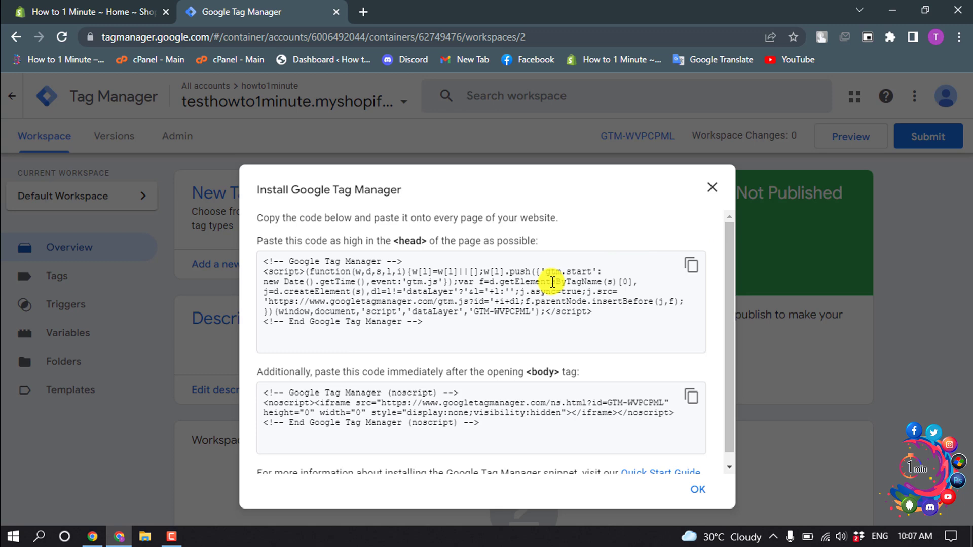
Copy the GTM-WVPCPML <head> code snippet and go back to the Shopify admin
scroll(511, 317, down, 1)
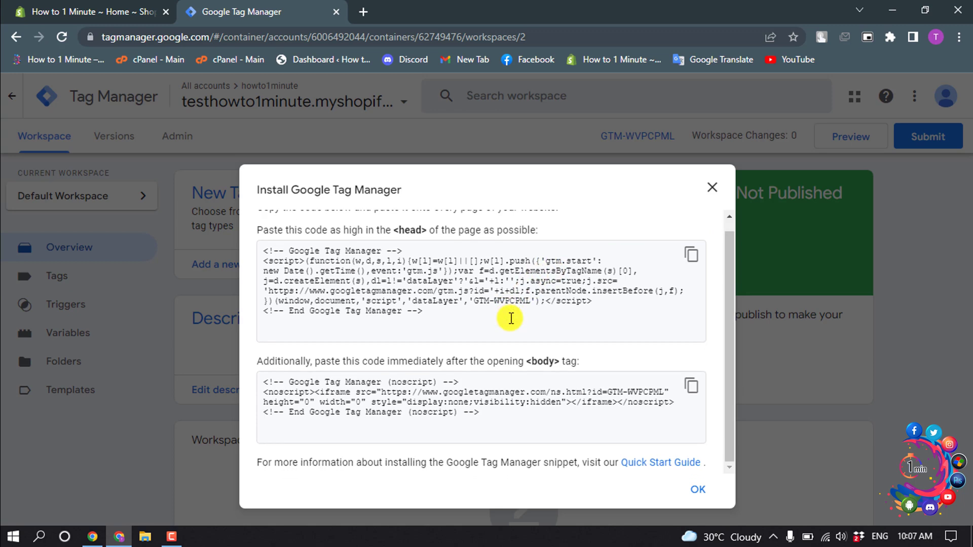
scroll(480, 370, up, 1)
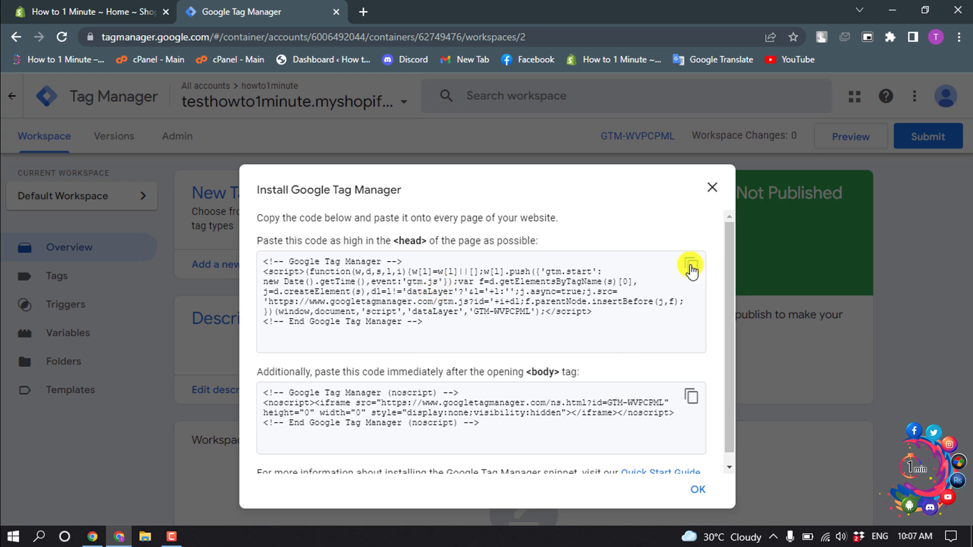
click(690, 265)
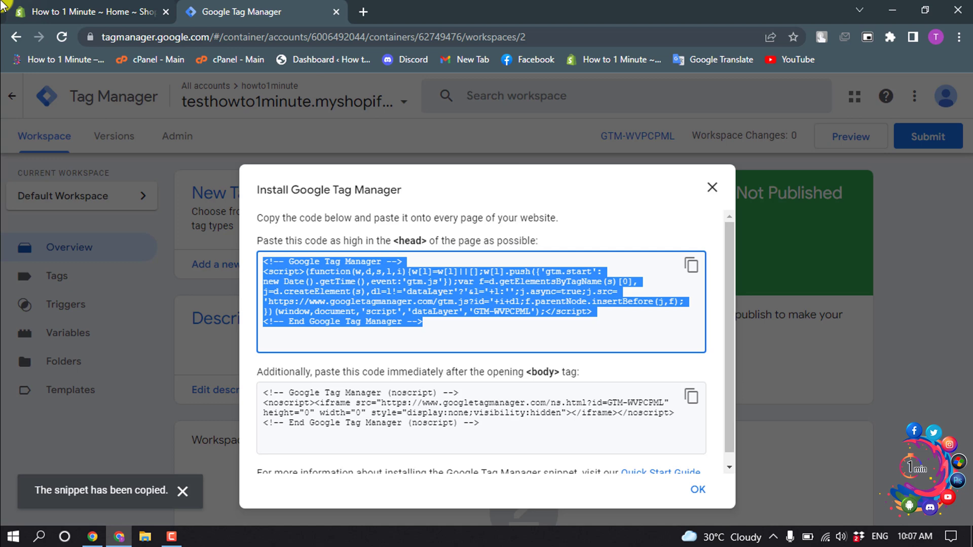
click(2, 5)
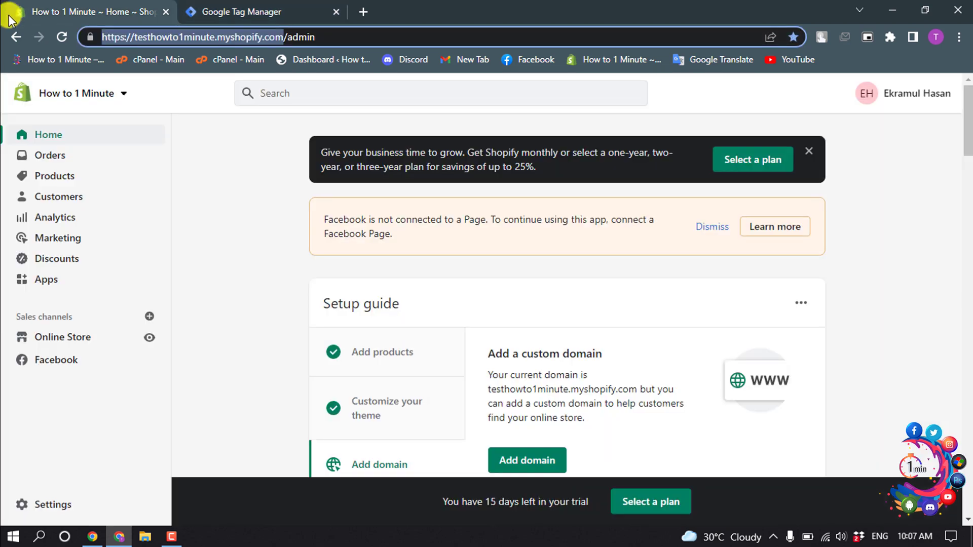
Open the Ride theme's code editor via Online Store themes and Actions > Edit code
click(61, 337)
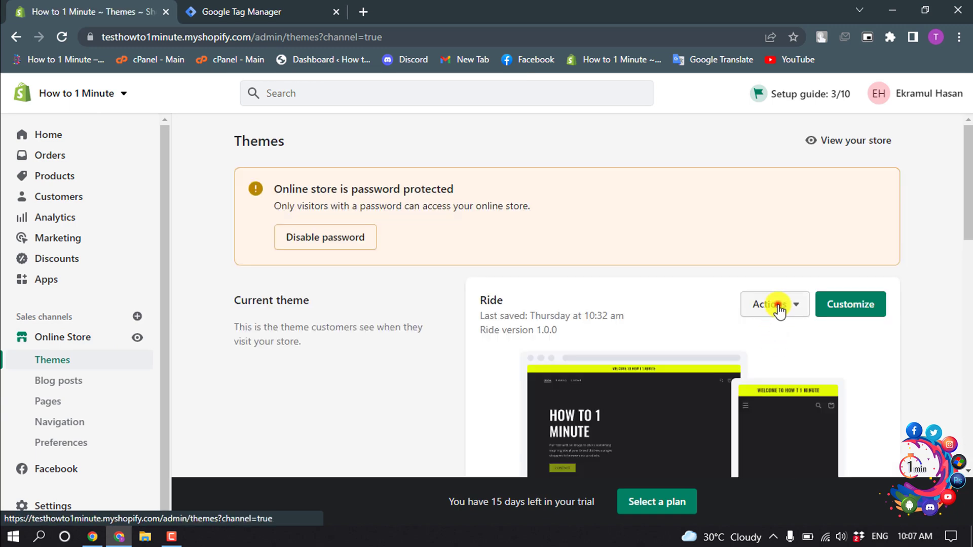
click(776, 308)
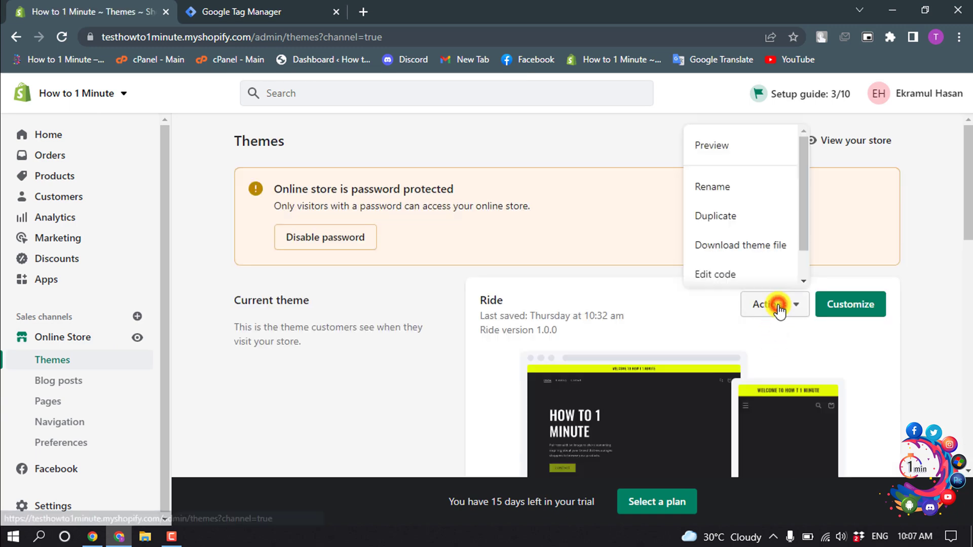
click(752, 276)
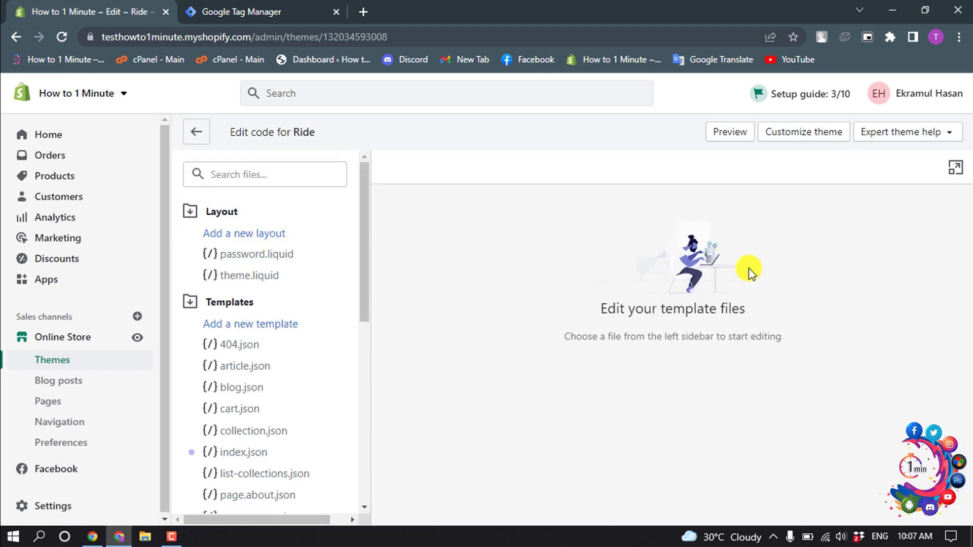
Paste the GTM head snippet on a new line after <head> in theme.liquid, then copy the body snippet
click(271, 278)
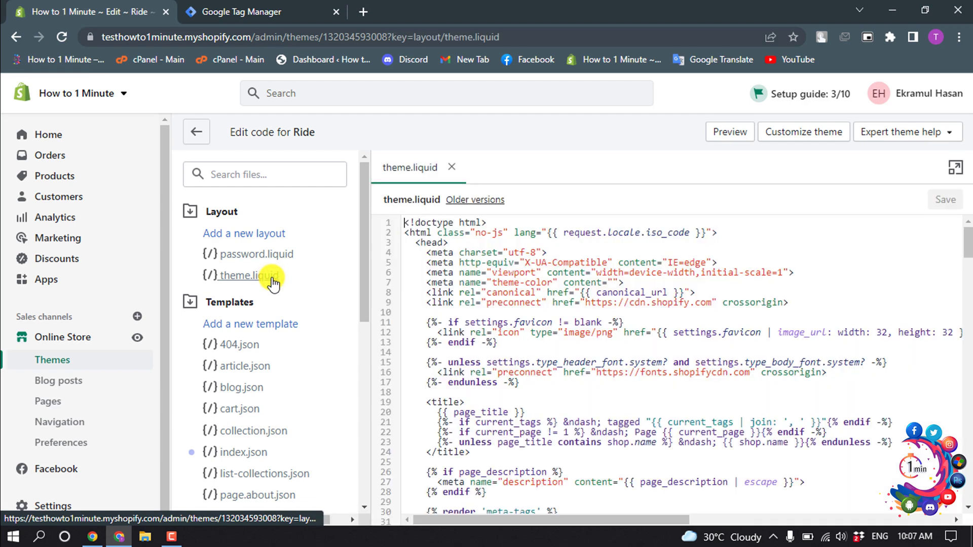
click(452, 244)
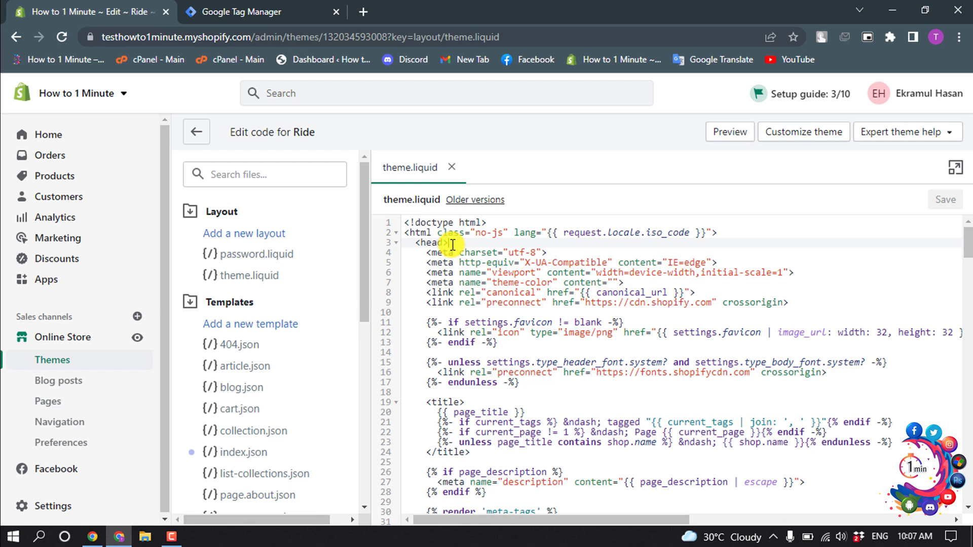
key(Return)
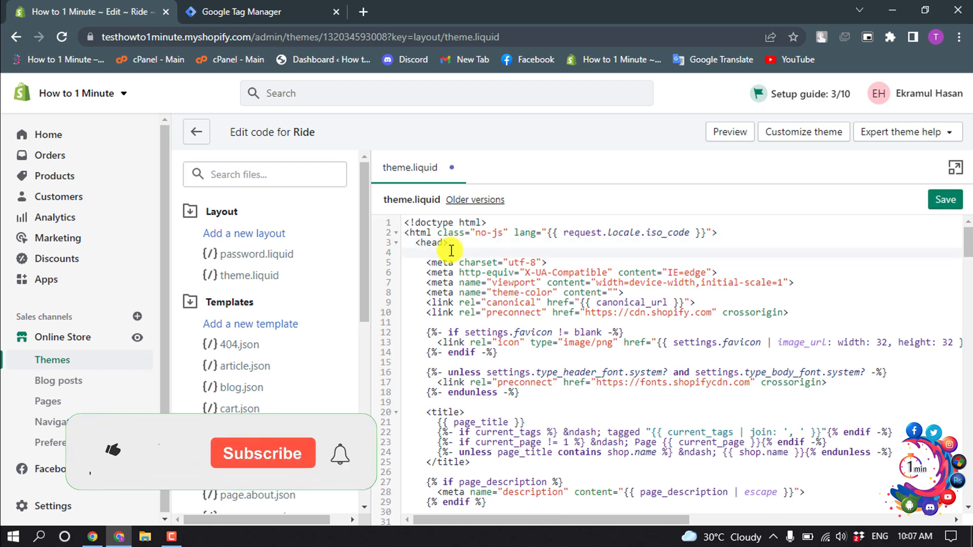
right_click(451, 251)
key(Escape)
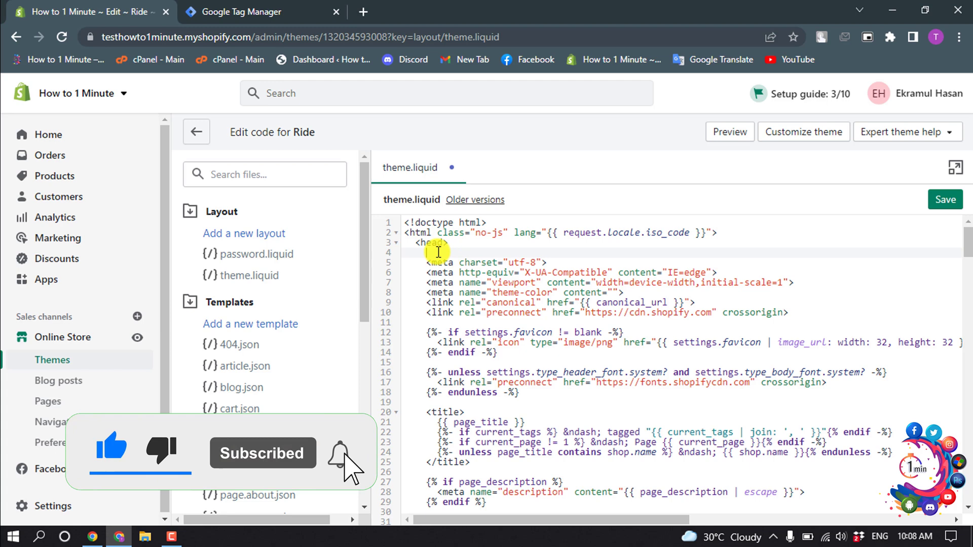
right_click(431, 252)
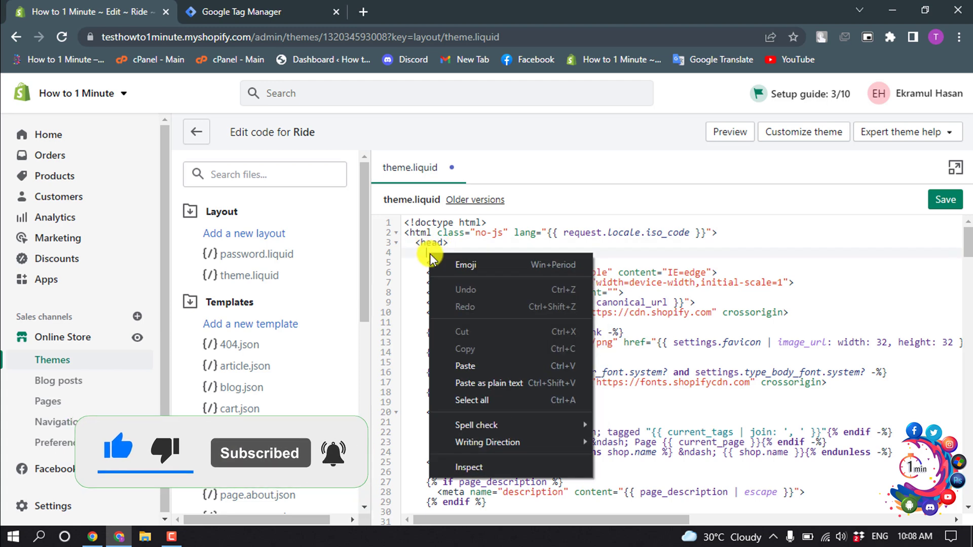
click(471, 365)
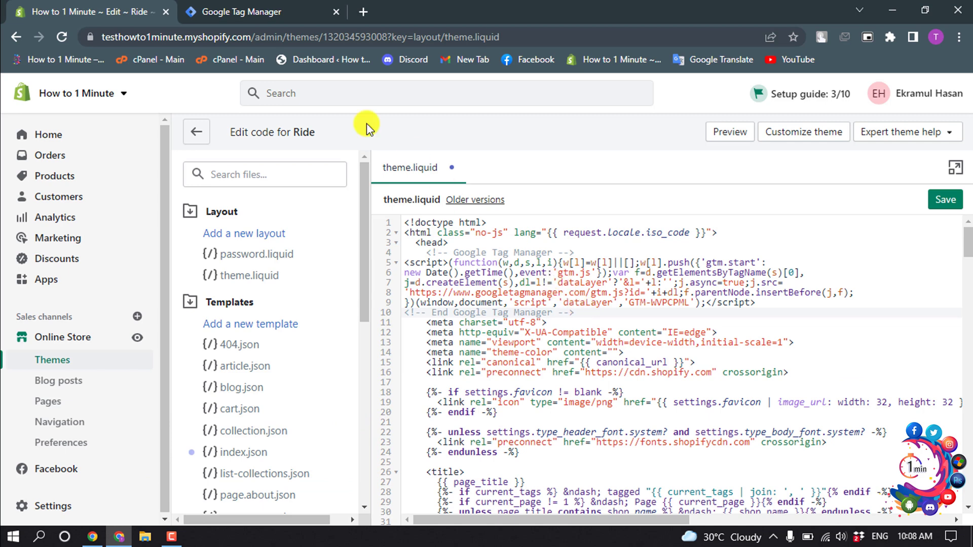
click(258, 6)
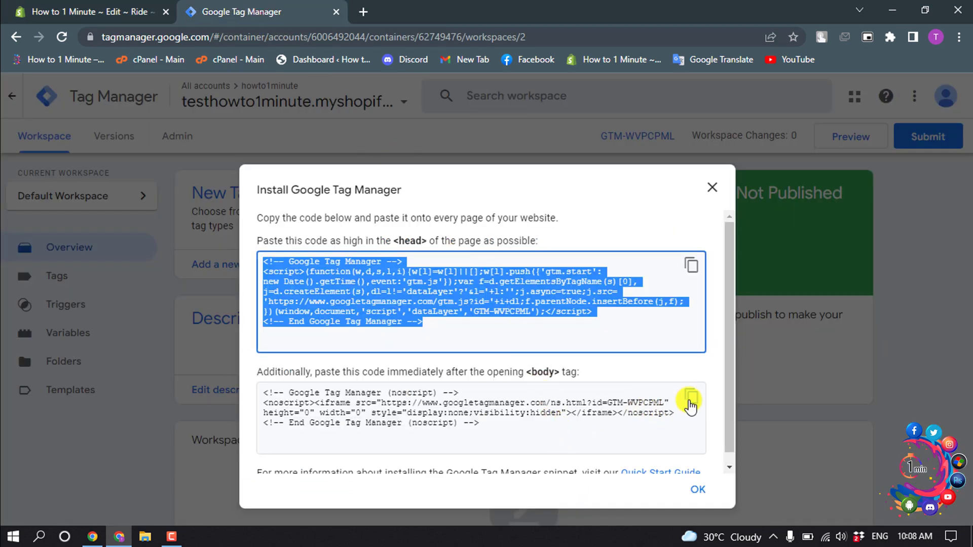
click(690, 396)
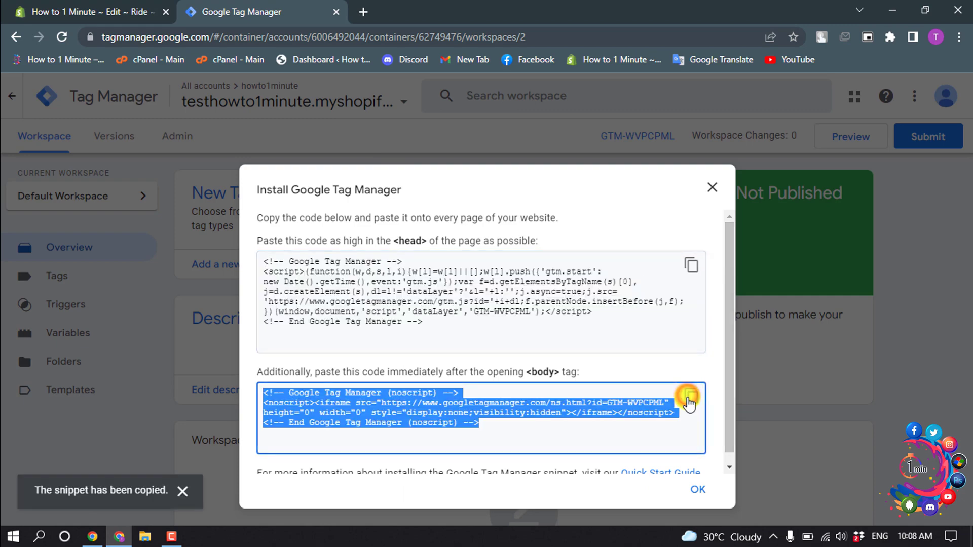
Paste the GTM noscript snippet on a new line after <body class="gradient"> and save theme.liquid
key(ctrl+shift+Tab)
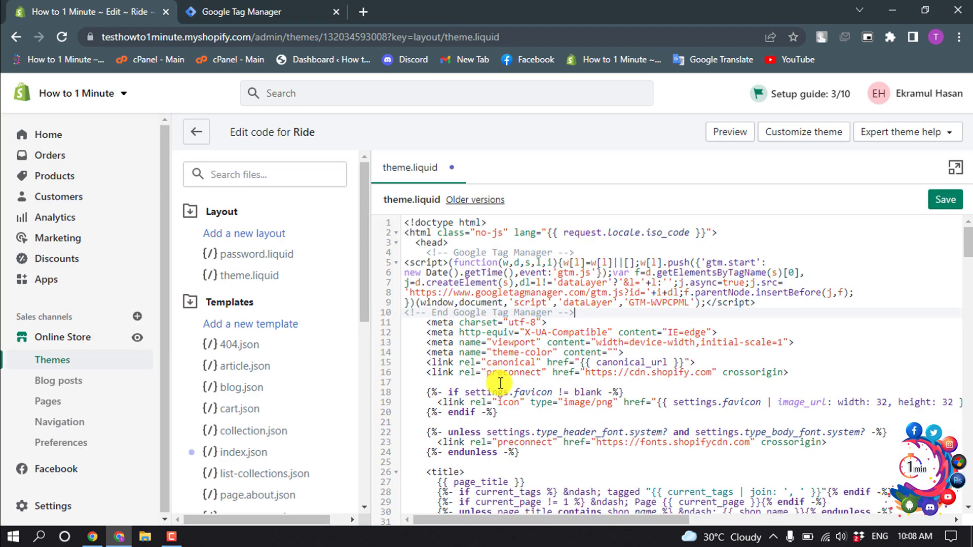
scroll(499, 380, down, 7)
scroll(502, 381, down, 18)
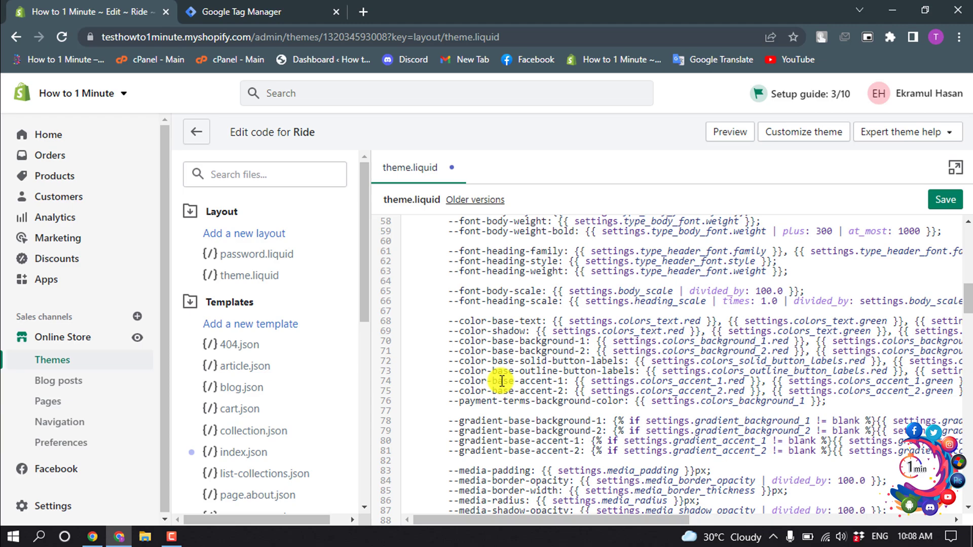
scroll(506, 375, down, 7)
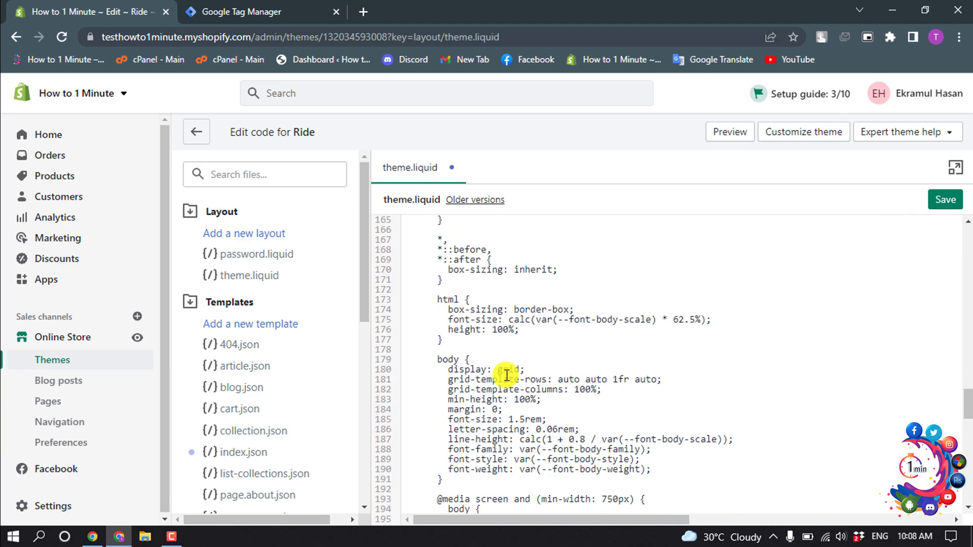
scroll(506, 376, down, 8)
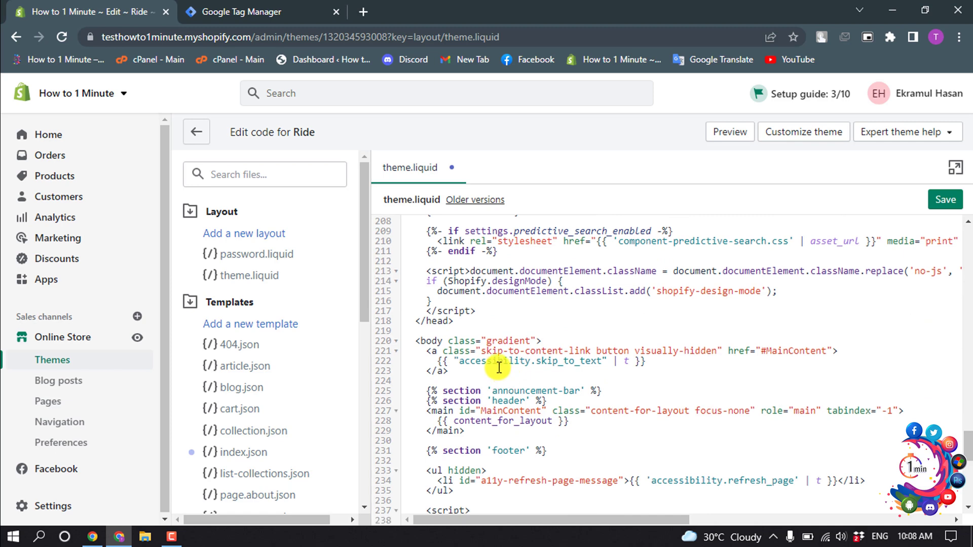
drag(414, 341, 561, 344)
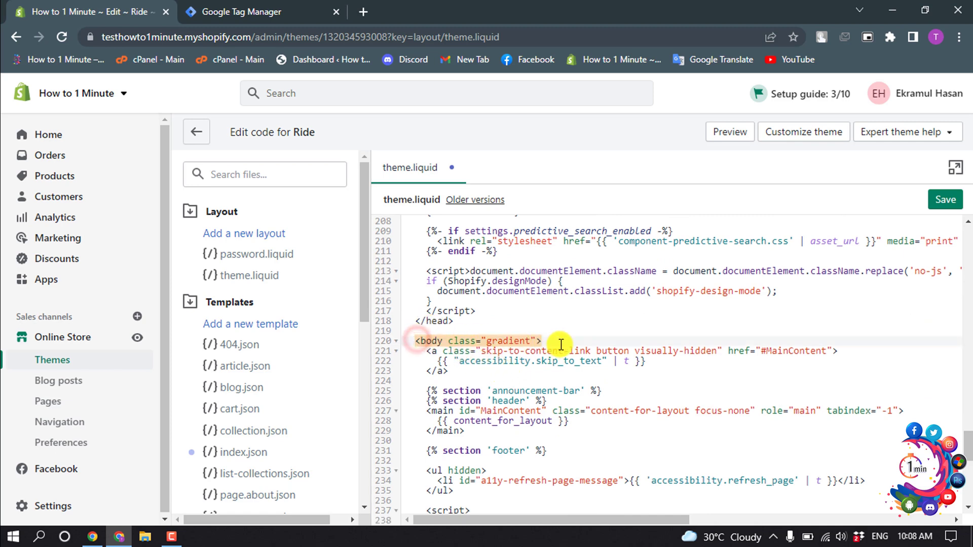
click(563, 342)
key(Return)
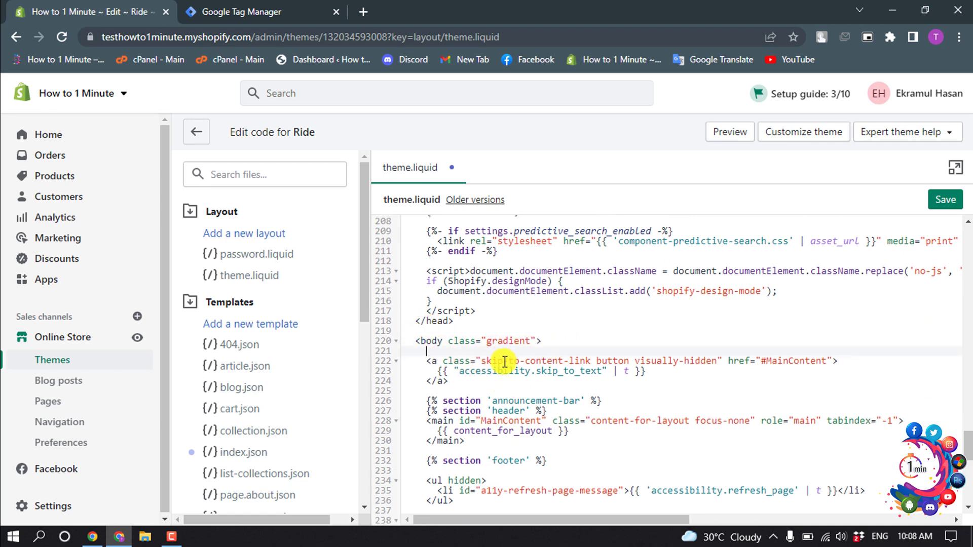
right_click(464, 351)
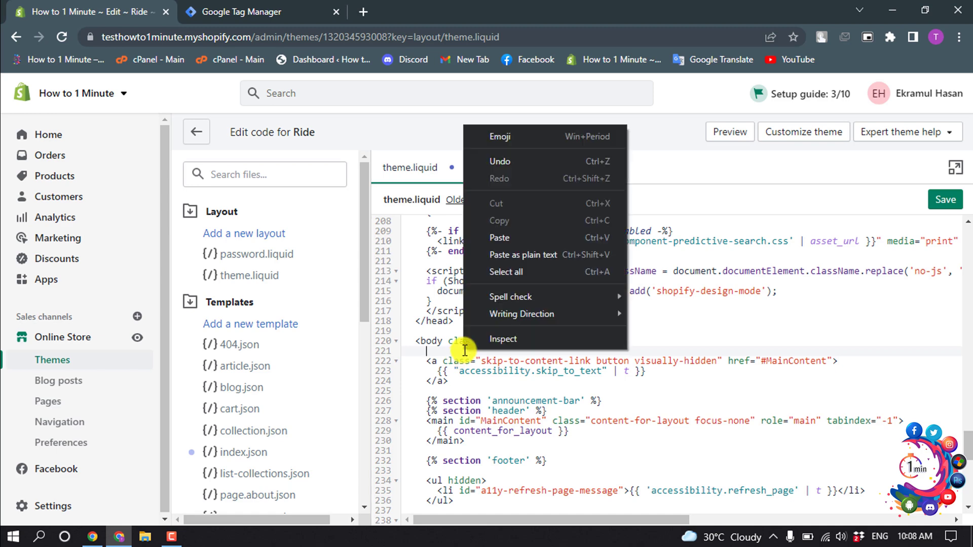
click(507, 238)
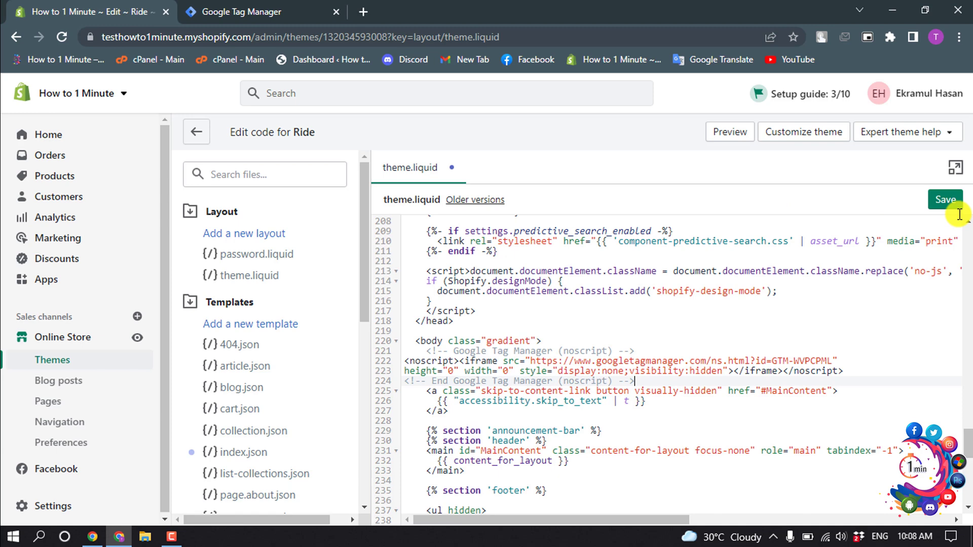
click(948, 204)
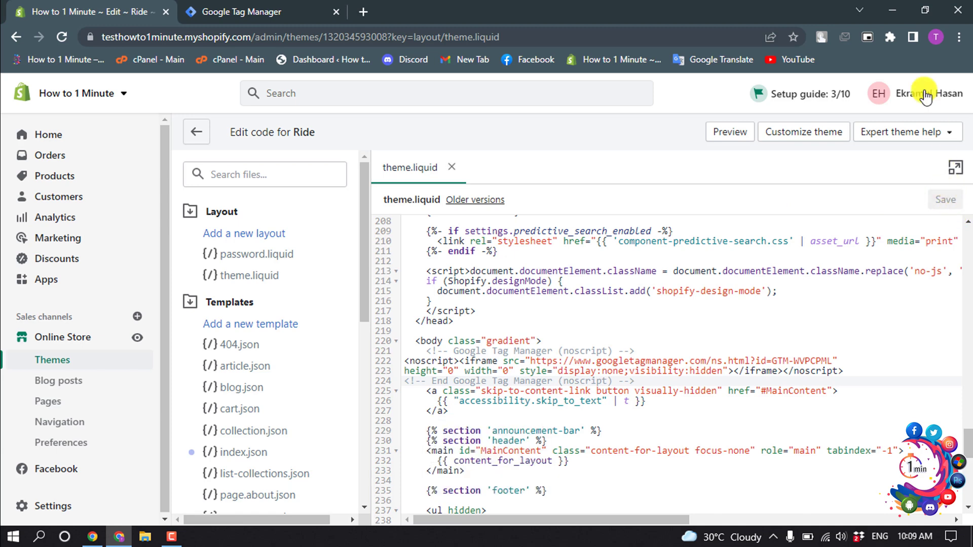
Back in Tag Manager, dismiss the Install Google Tag Manager dialog for GTM-WVPCPML with OK
click(246, 6)
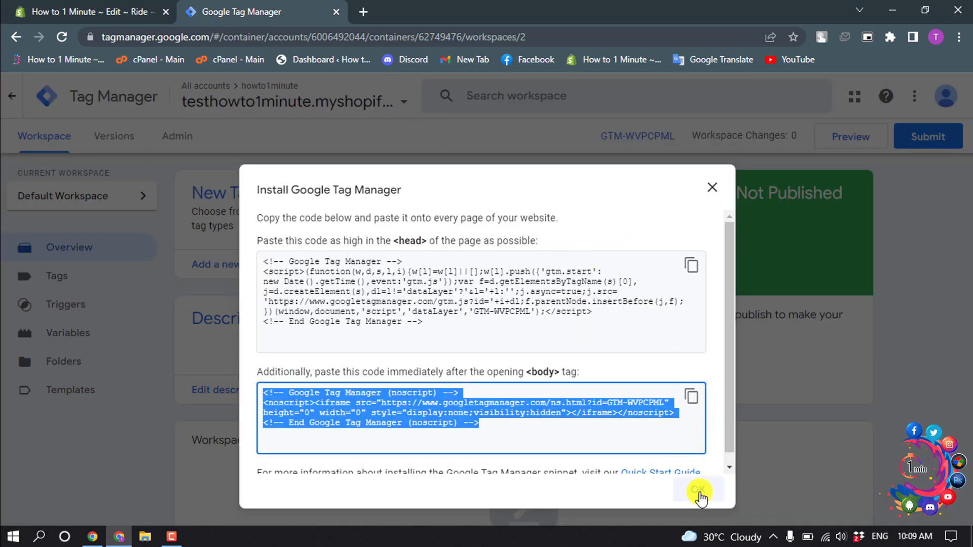
click(699, 494)
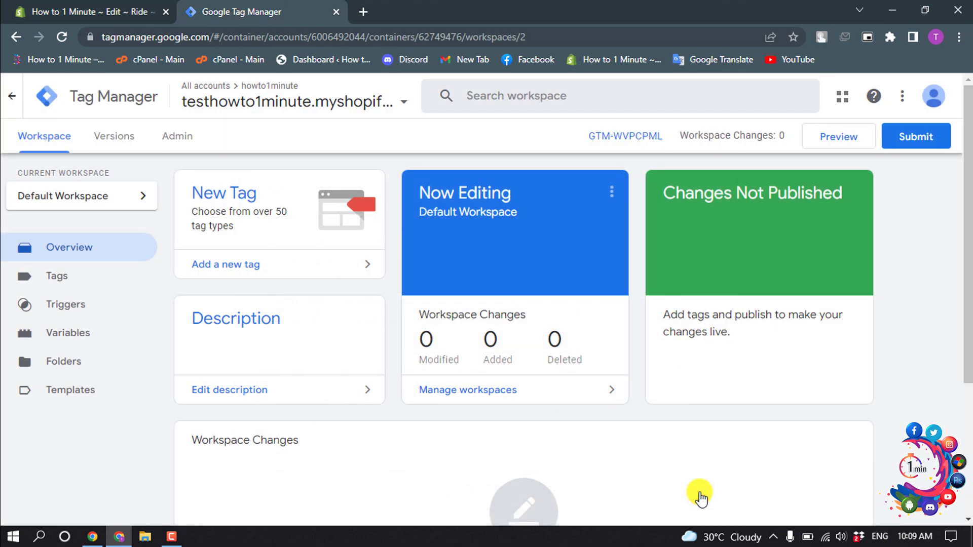